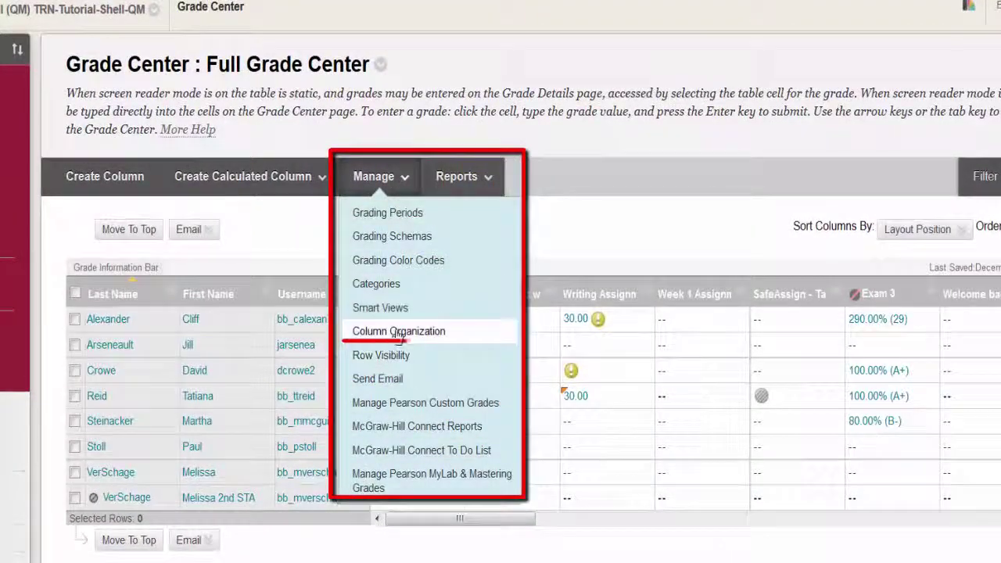
- Open Column Organization and review the category and grading period options and the columns listed under each grading period
left_click(398, 331)
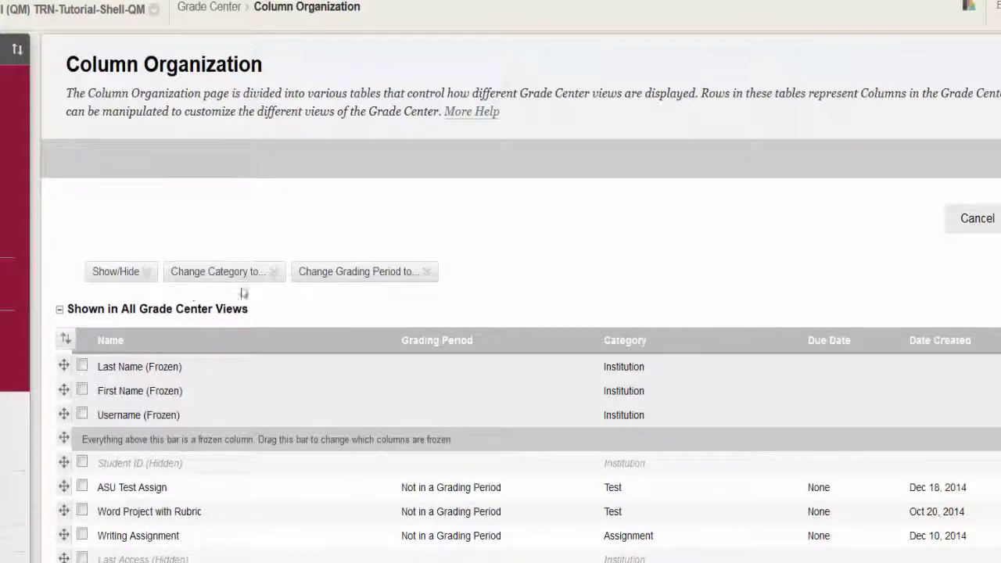
left_click(262, 274)
left_click(367, 272)
scroll(442, 239, "down", 2)
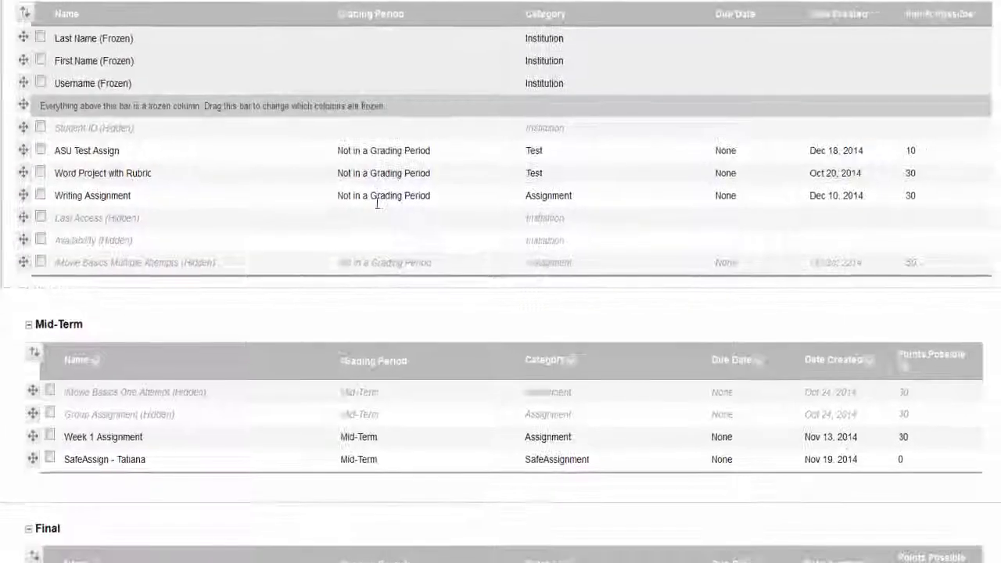
scroll(378, 207, "down", 1)
scroll(378, 208, "up", 1)
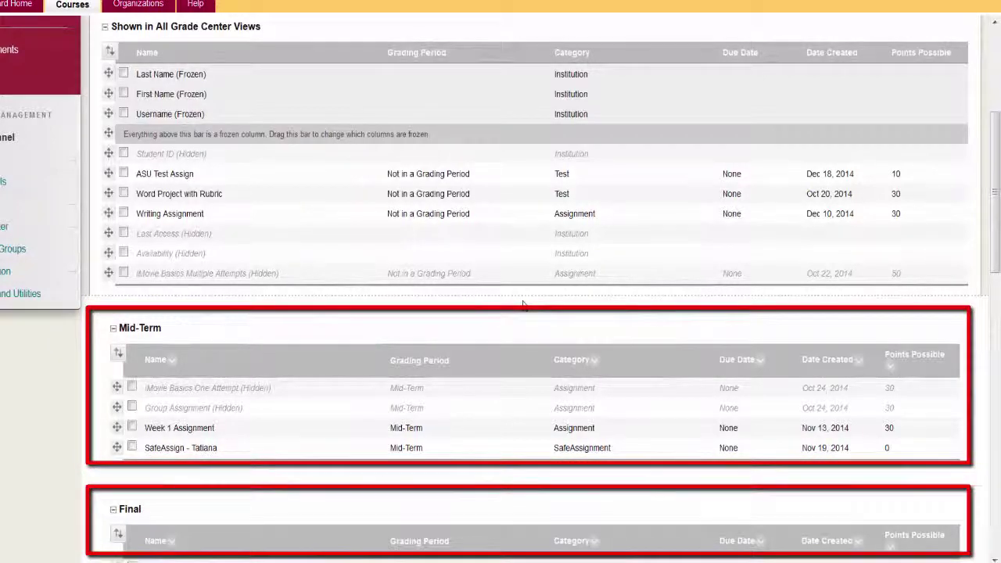
scroll(525, 306, "down", 8)
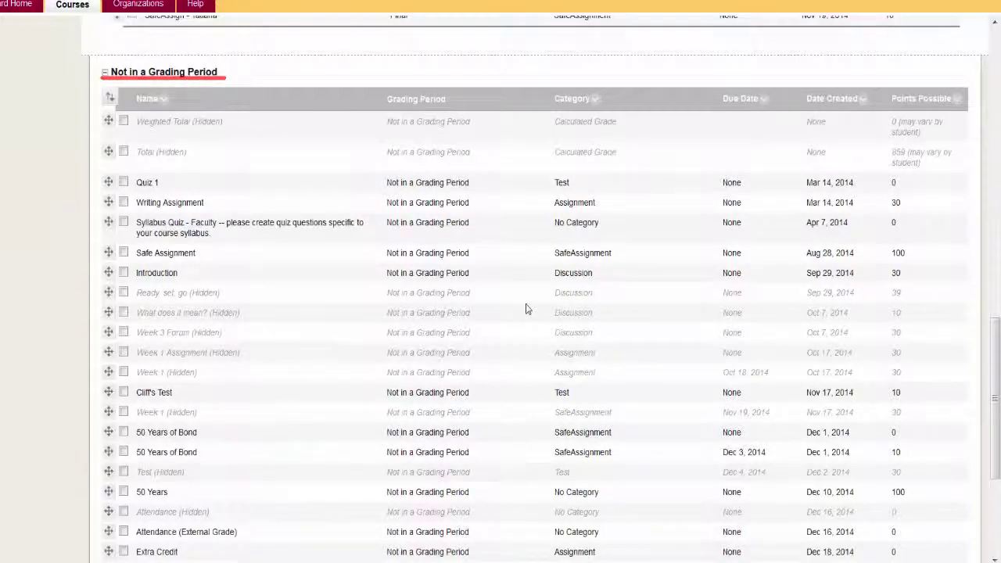
scroll(525, 308, "up", 5)
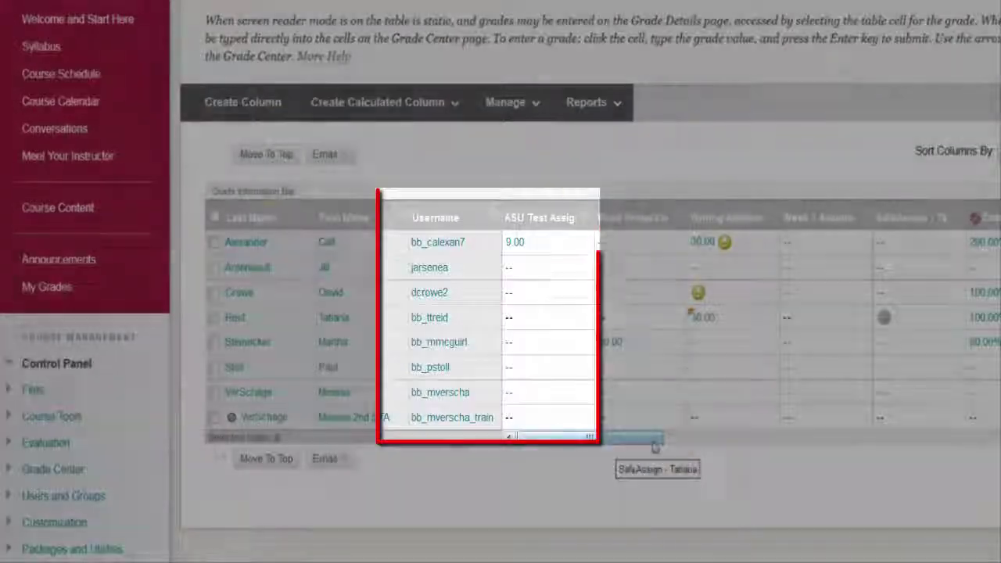
- Check how the Grade Center columns scroll, and freeze ASU Test Assign by moving it above the frozen-column bar in Column Organization
left_click_drag(656, 445, 756, 443)
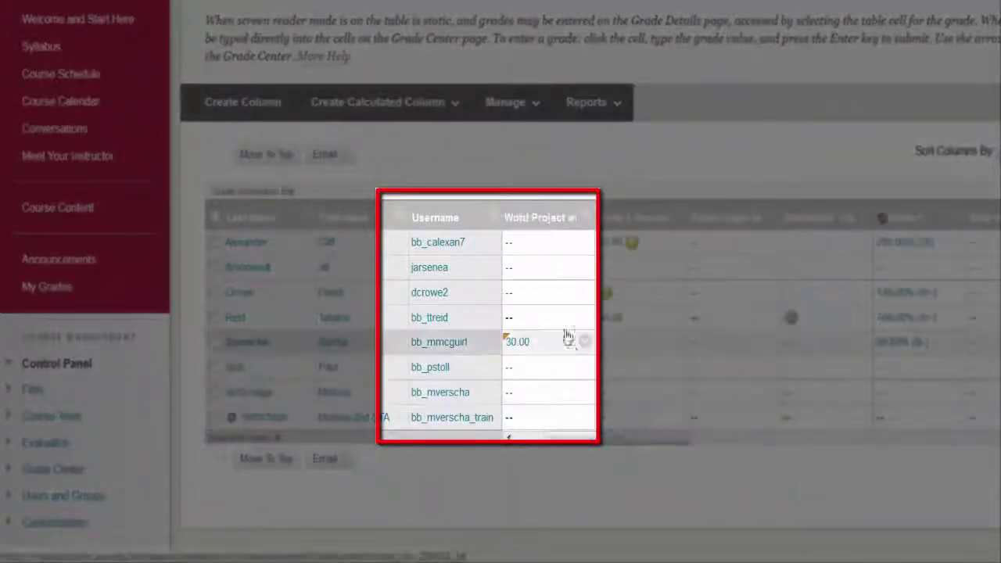
key("Return")
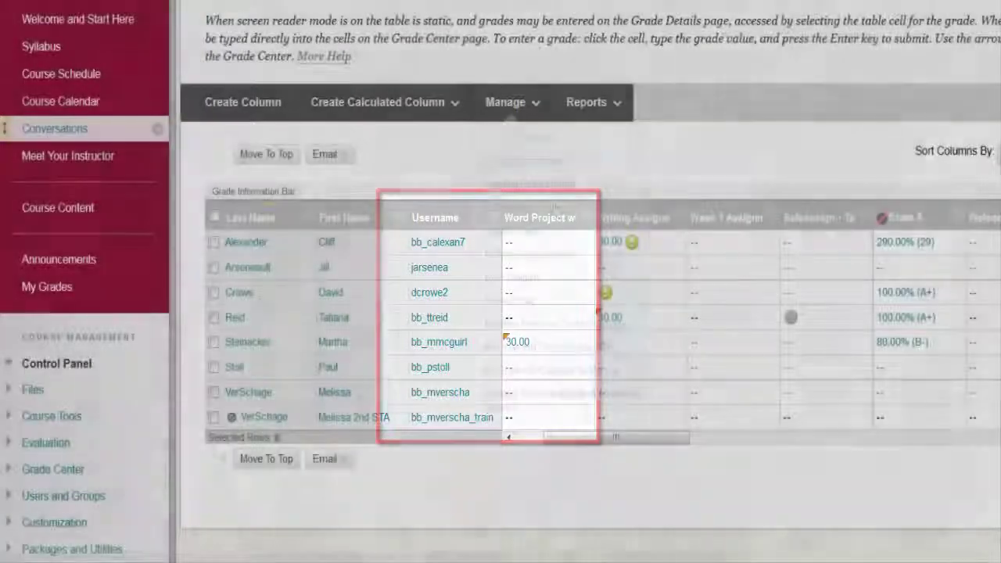
left_click(505, 102)
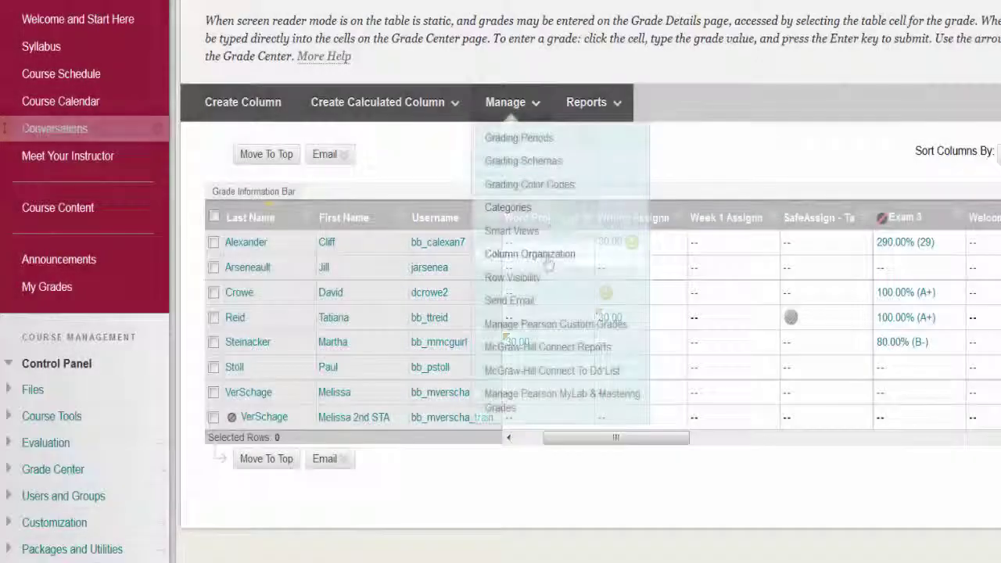
left_click(548, 262)
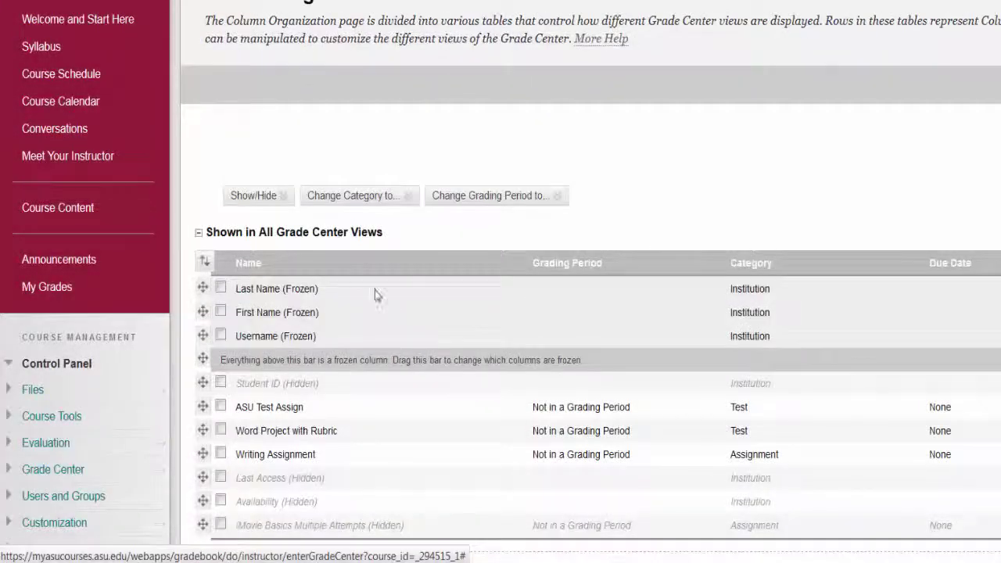
scroll(344, 288, "down", 3)
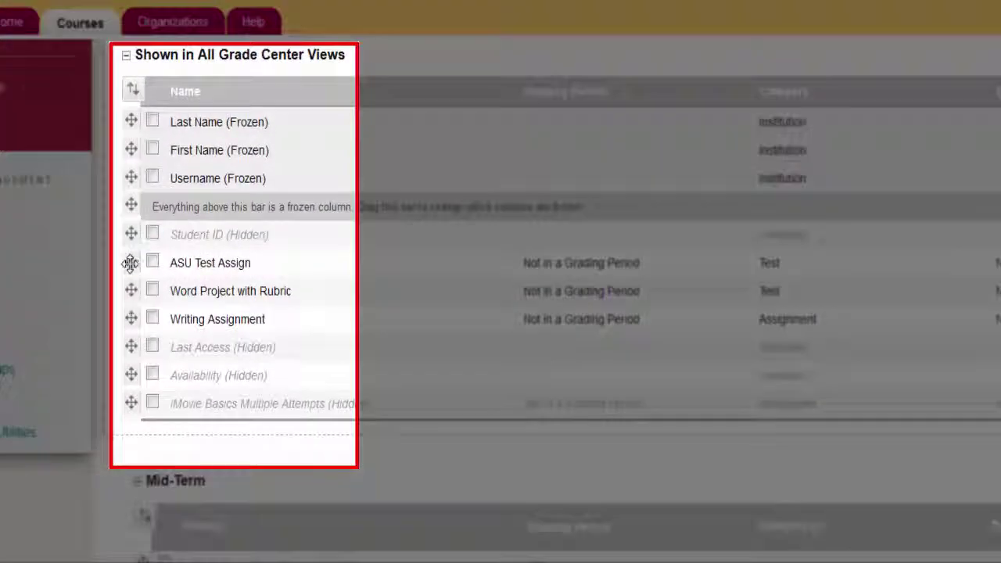
left_click_drag(129, 261, 125, 200)
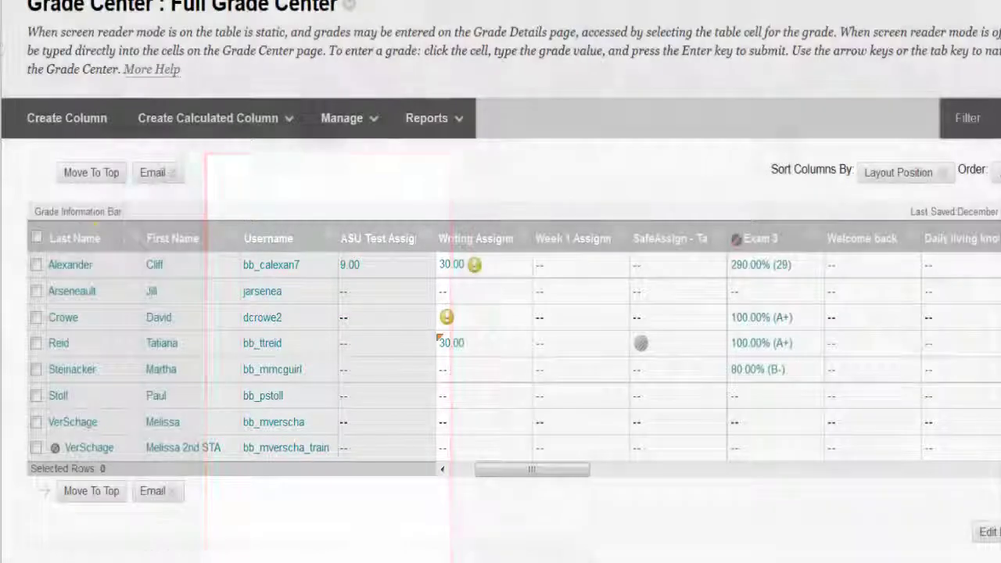
- Hide the Word Project with Rubric, Writing Assignment and ASU Test Assign columns through Column Organization
left_click(344, 119)
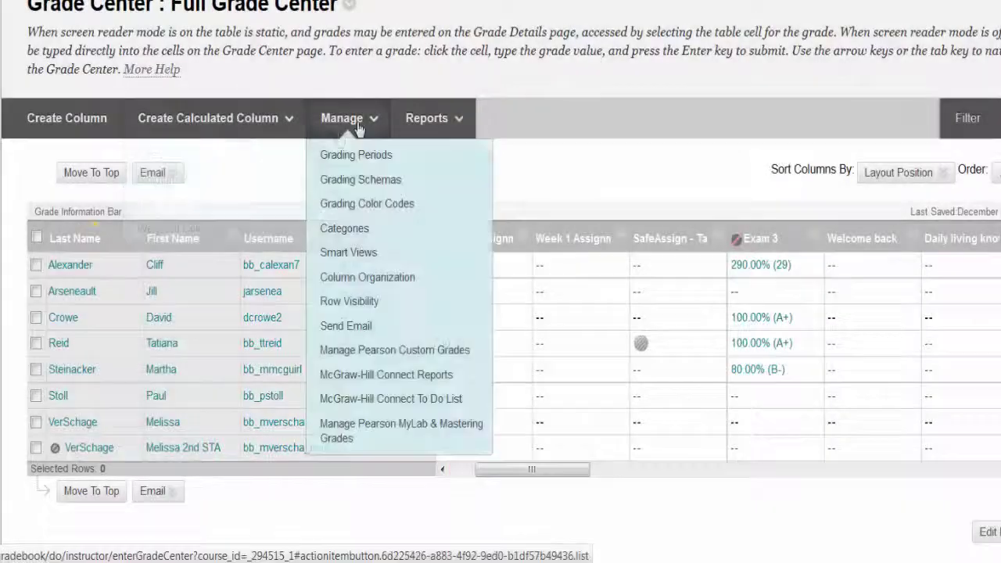
left_click(381, 278)
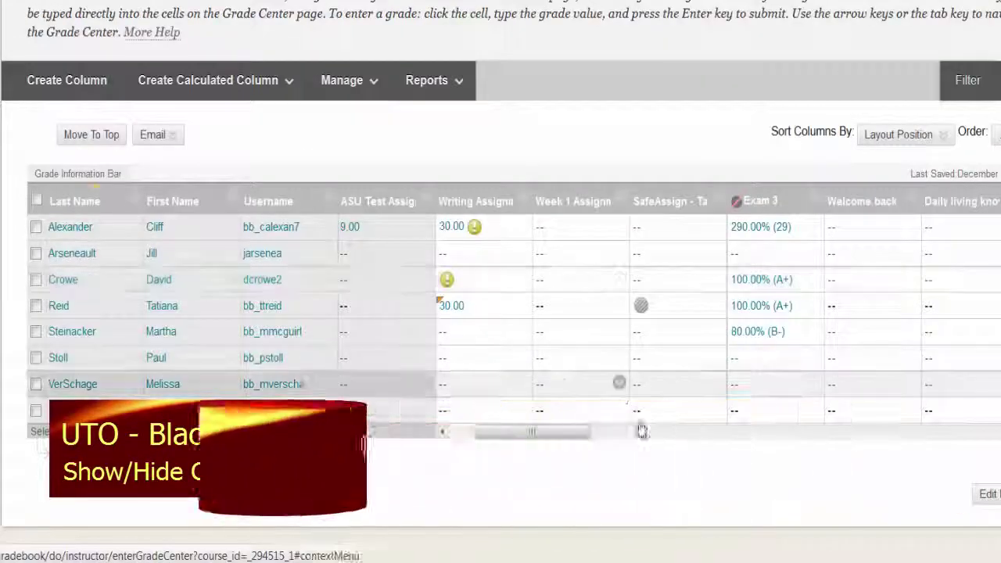
left_click_drag(579, 434, 548, 415)
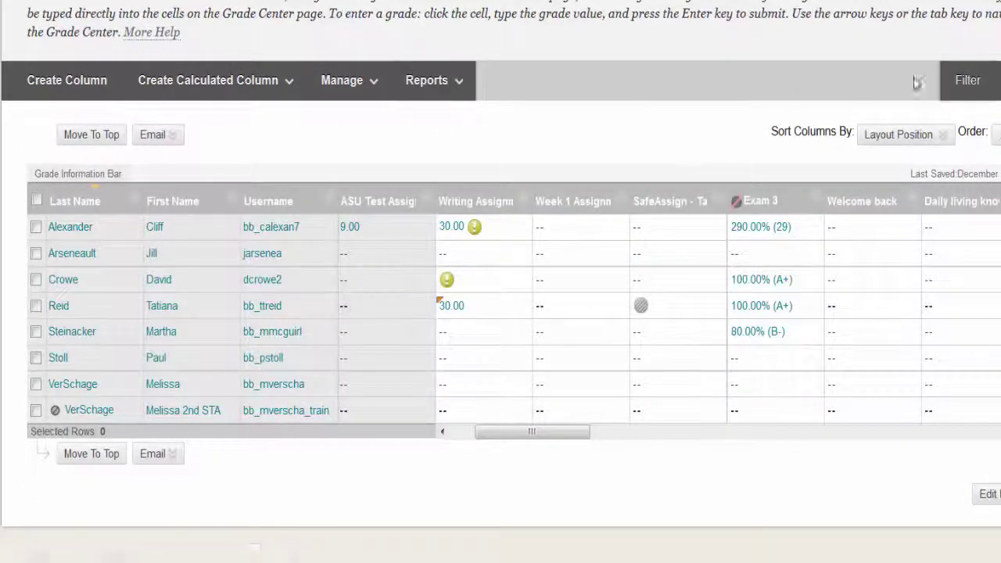
mouse_move(997, 82)
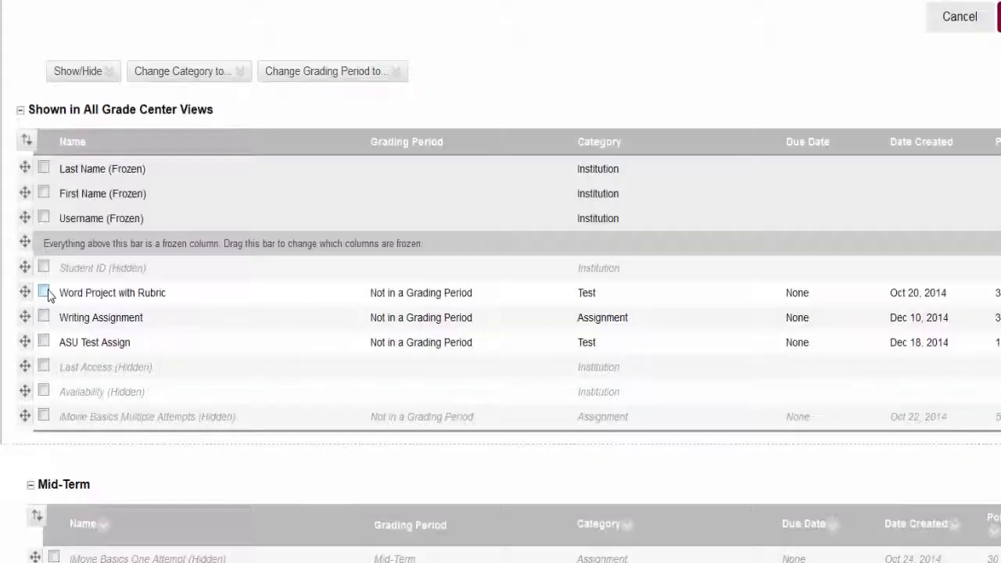
left_click(45, 292)
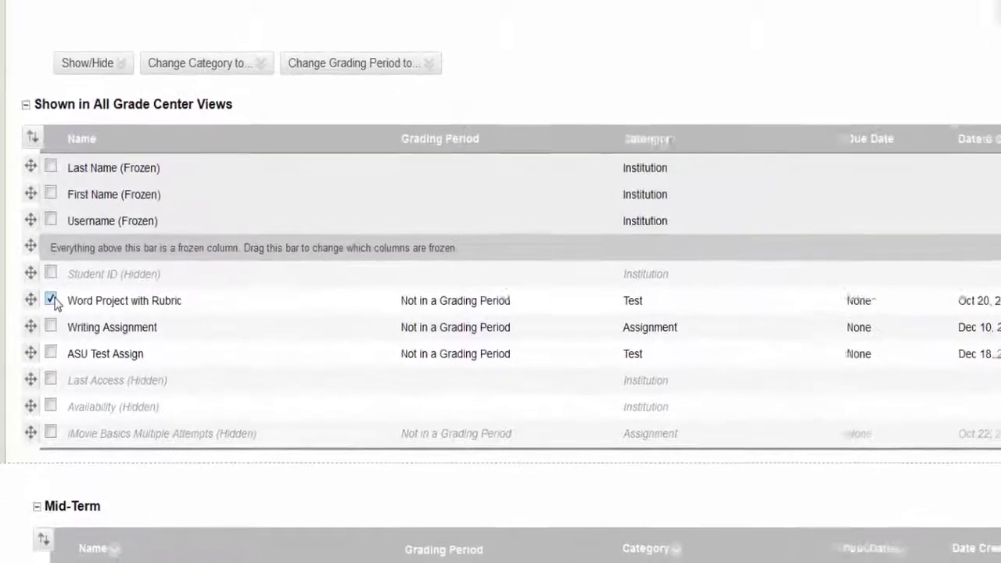
left_click(71, 354)
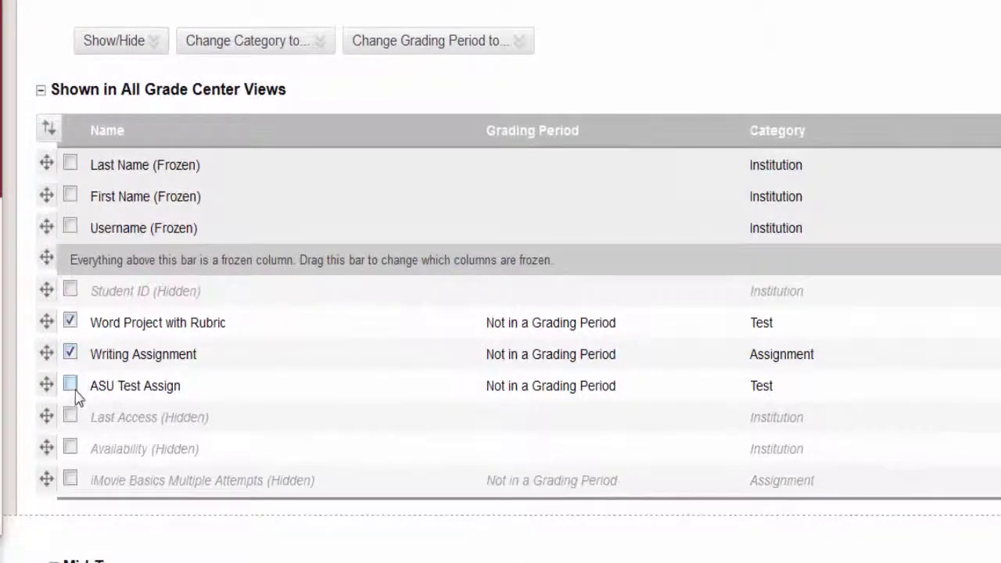
left_click(116, 46)
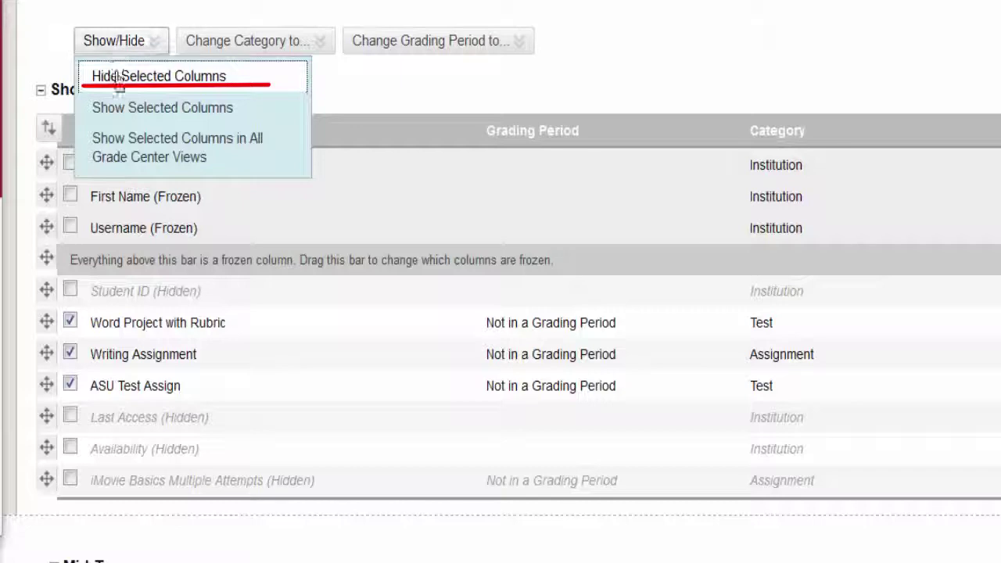
left_click(119, 82)
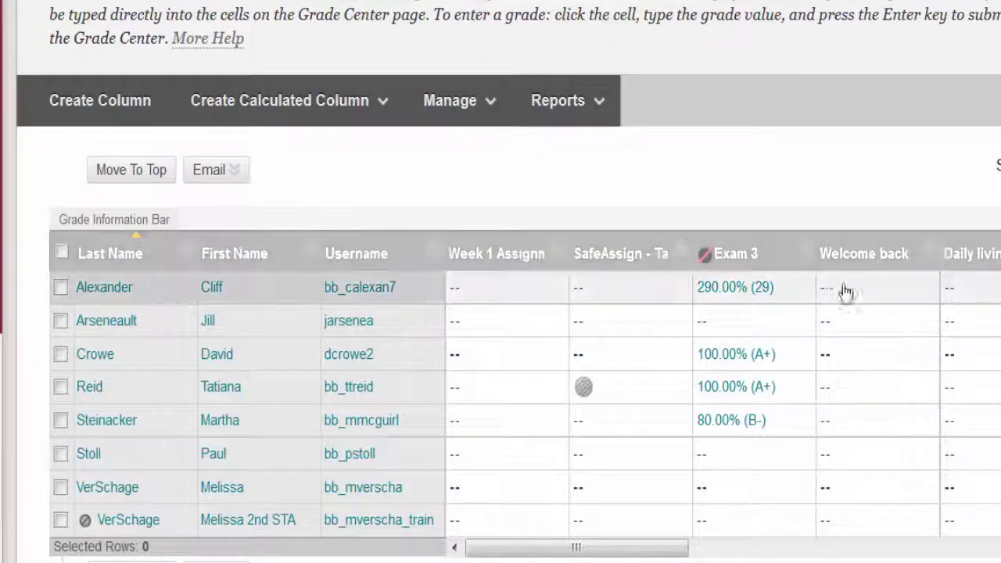
- In Column Organization, show the hidden ASU Test Assign column and set the selected columns to show in all Grade Center views
left_click(453, 117)
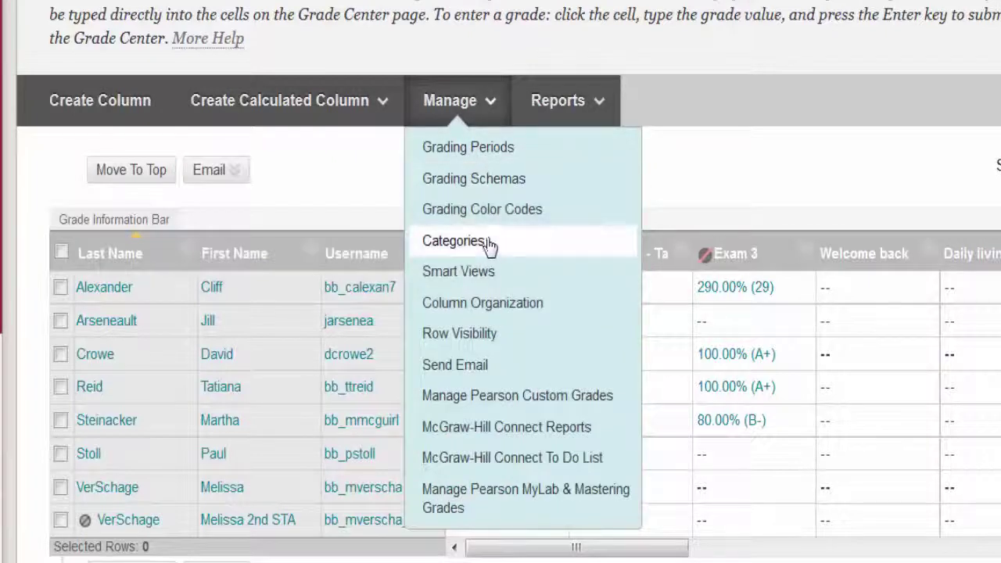
left_click(495, 316)
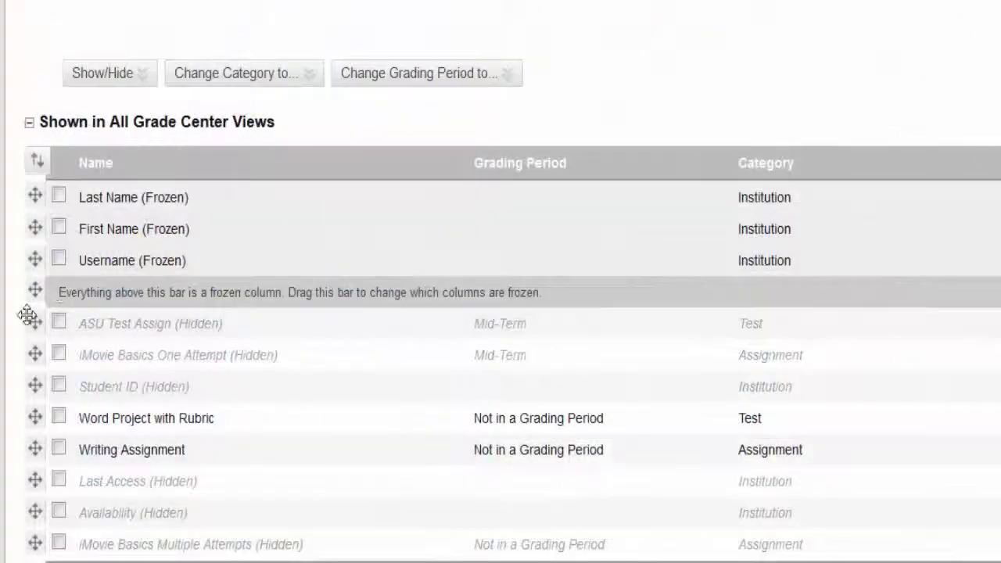
left_click(148, 77)
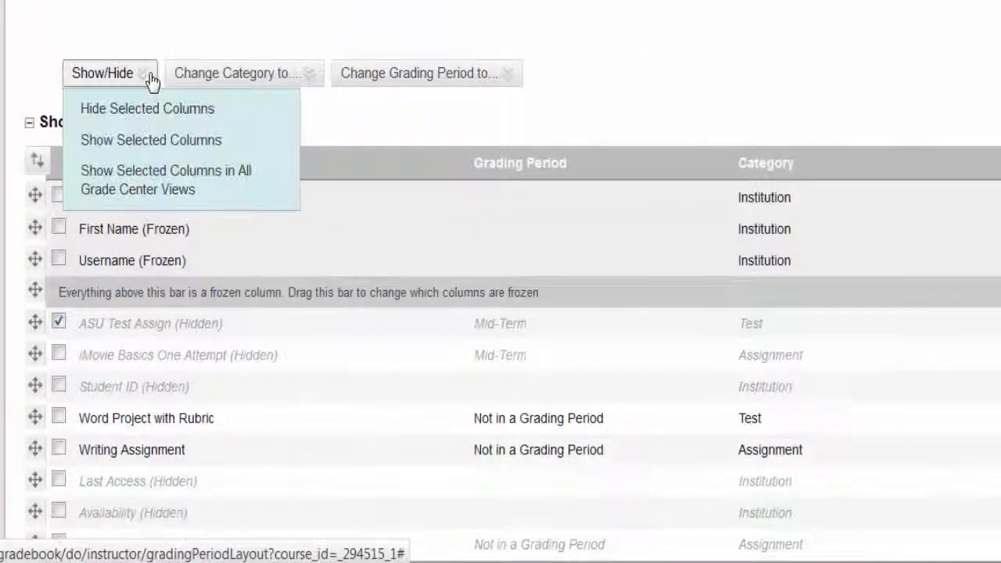
left_click(122, 149)
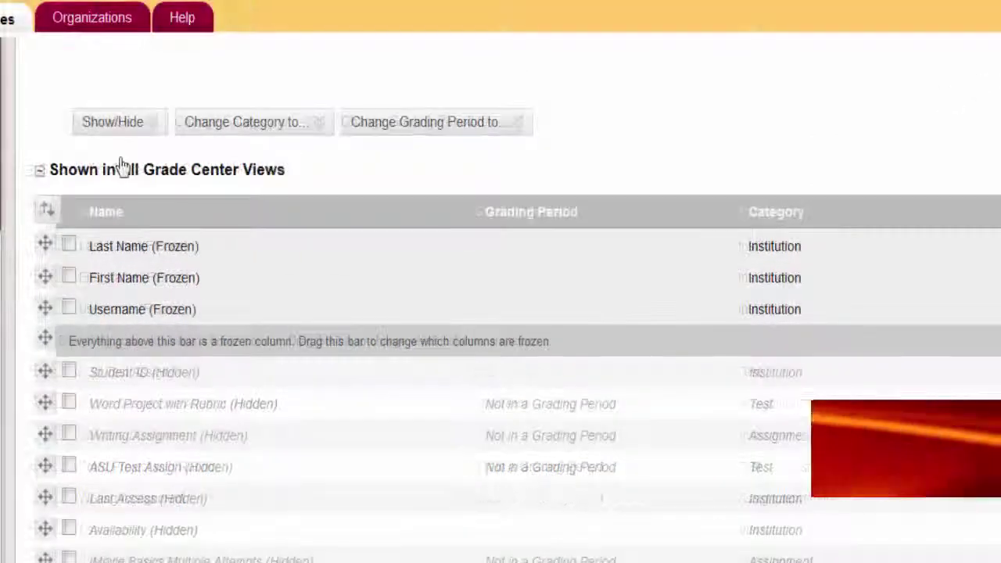
left_click(125, 125)
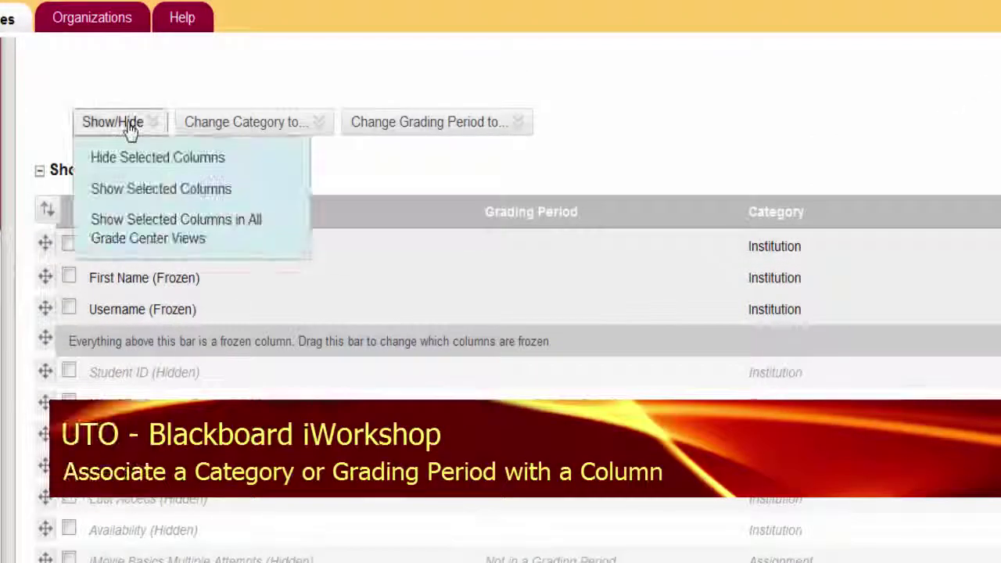
left_click(126, 243)
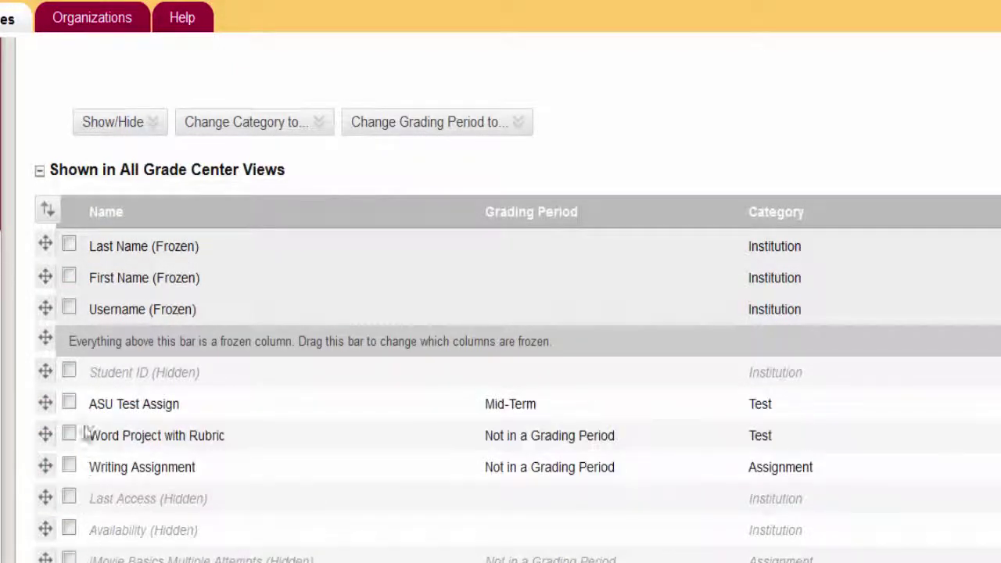
- Change the category of the ASU Test Assign column to Discussion, and set it back to Test
left_click(214, 132)
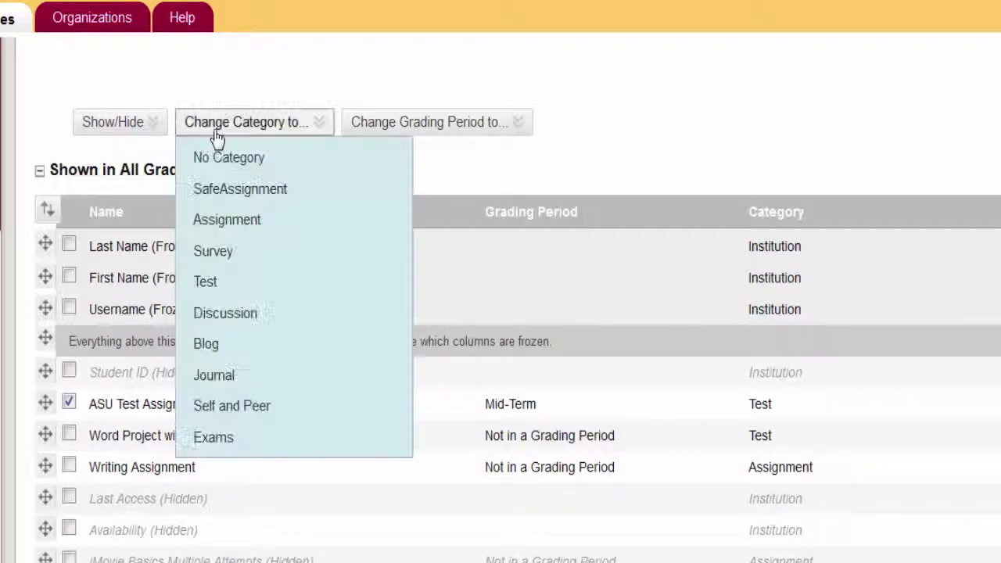
left_click(210, 317)
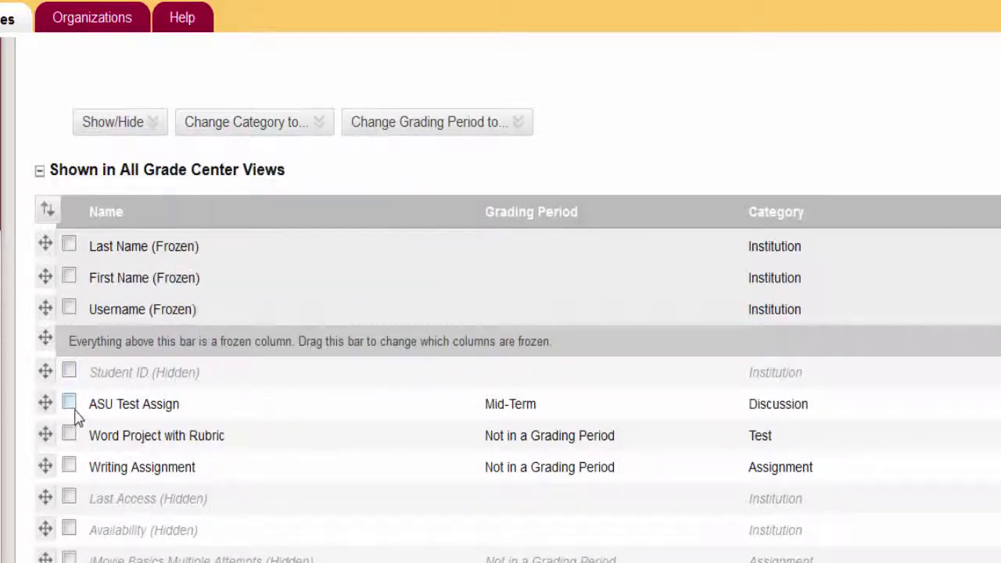
left_click(247, 122)
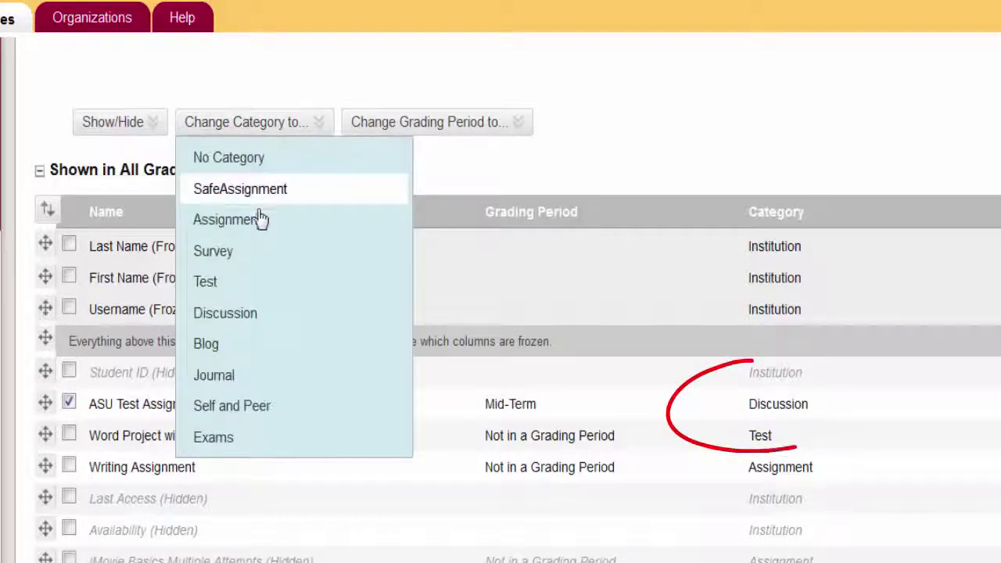
left_click(226, 288)
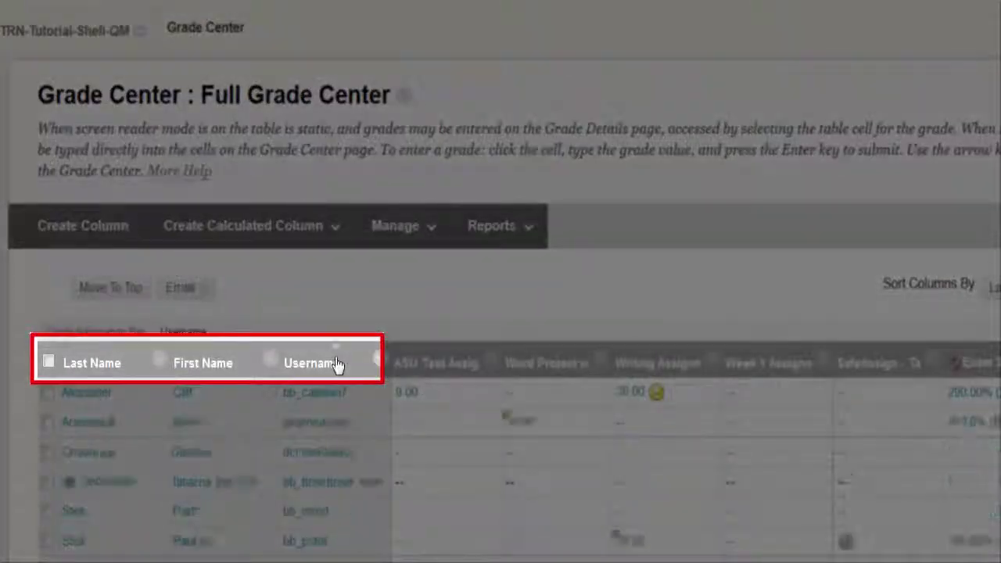
- Sort the Full Grade Center rows by username and view the available options for sorting columns
left_click(337, 362)
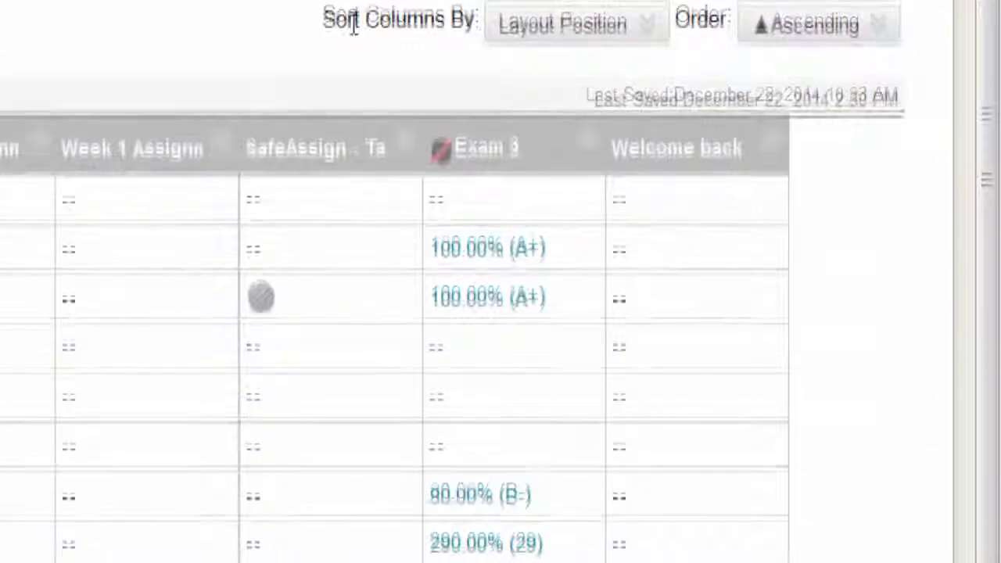
left_click(506, 31)
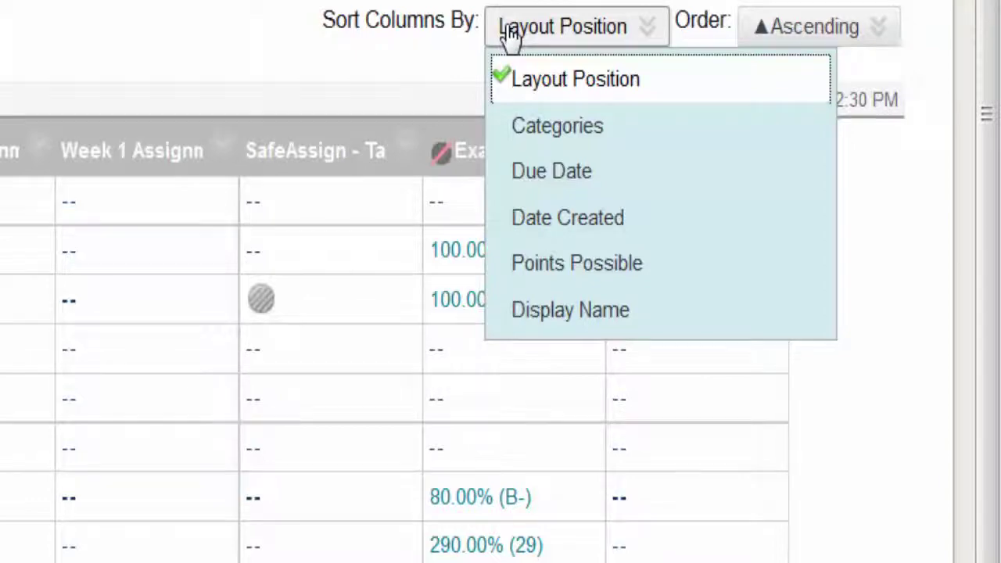
left_click(510, 35)
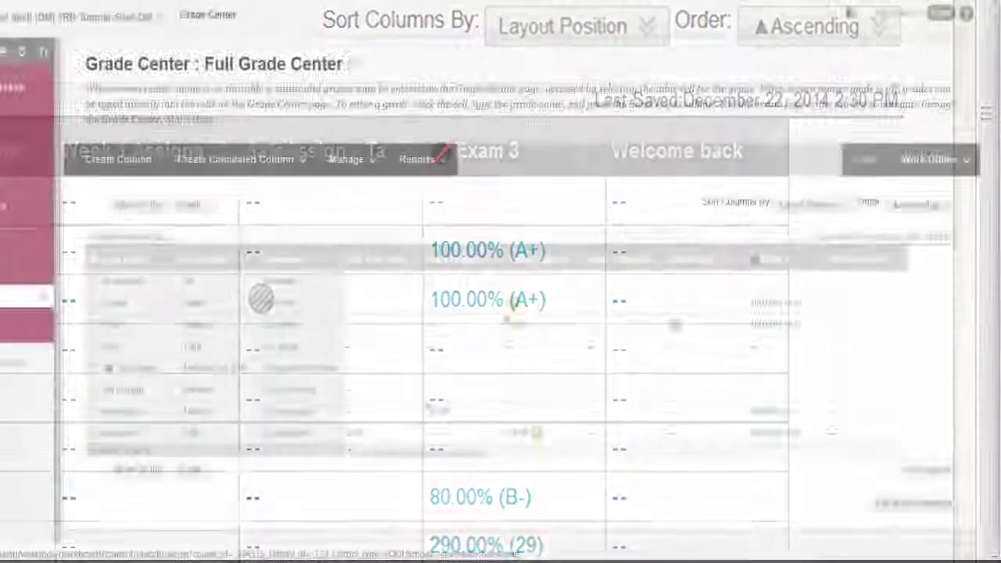